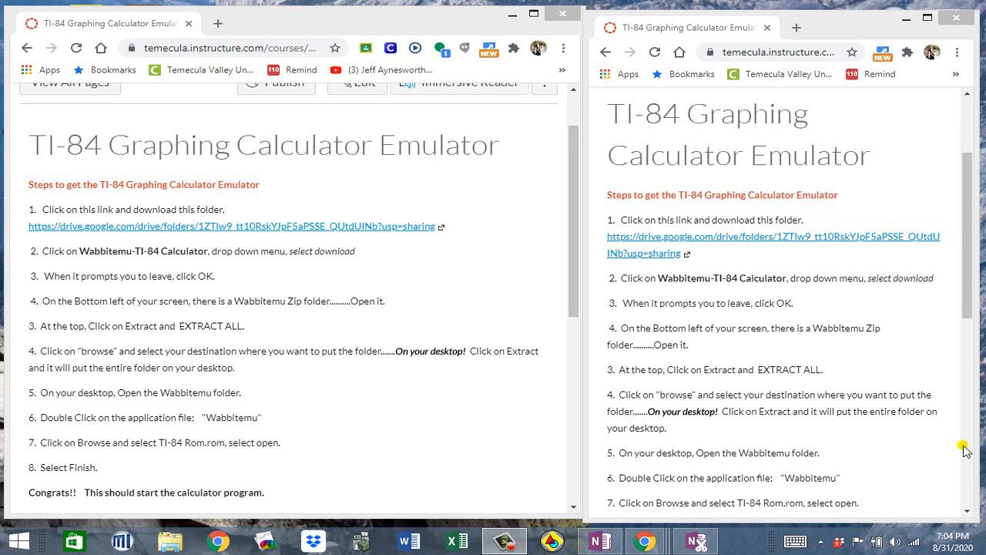
Open the Google Drive link from the instructions and download the Wabbitemu-TI-84 Calculator folder, agreeing to leave the site.
click(586, 354)
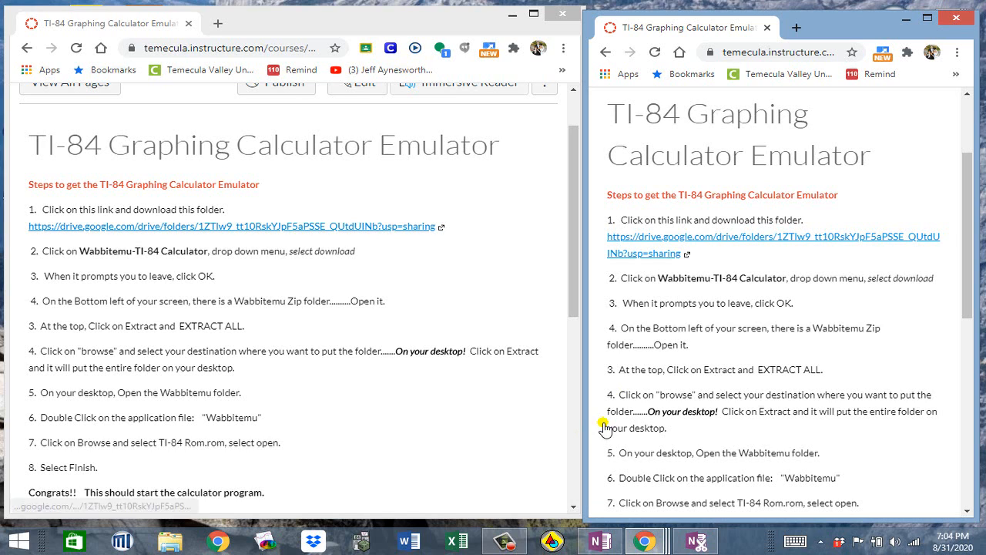
click(605, 429)
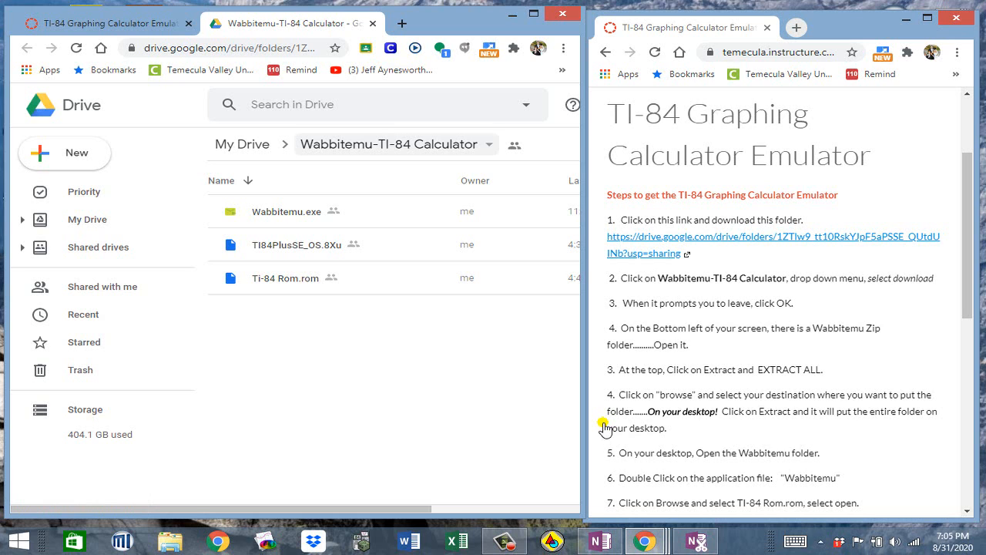
click(488, 145)
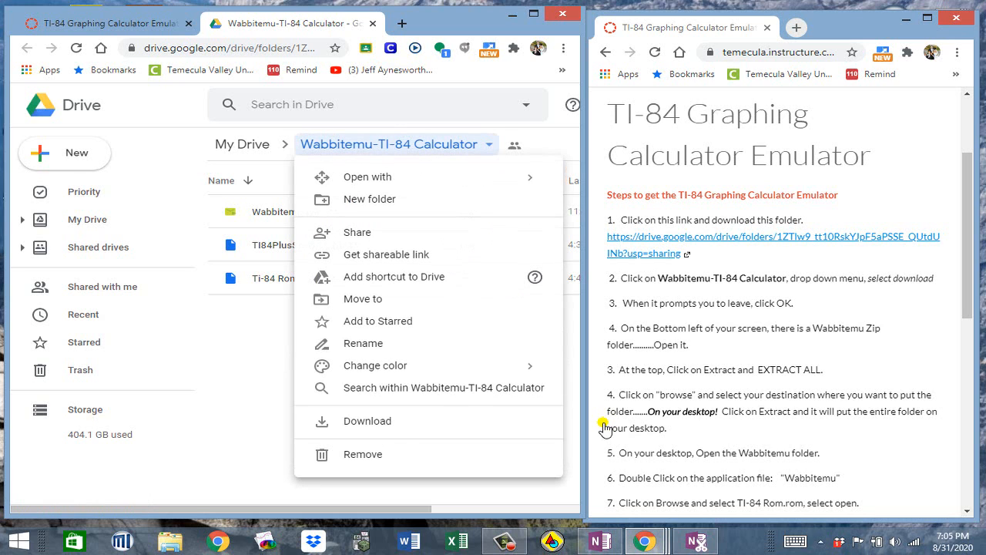
click(367, 421)
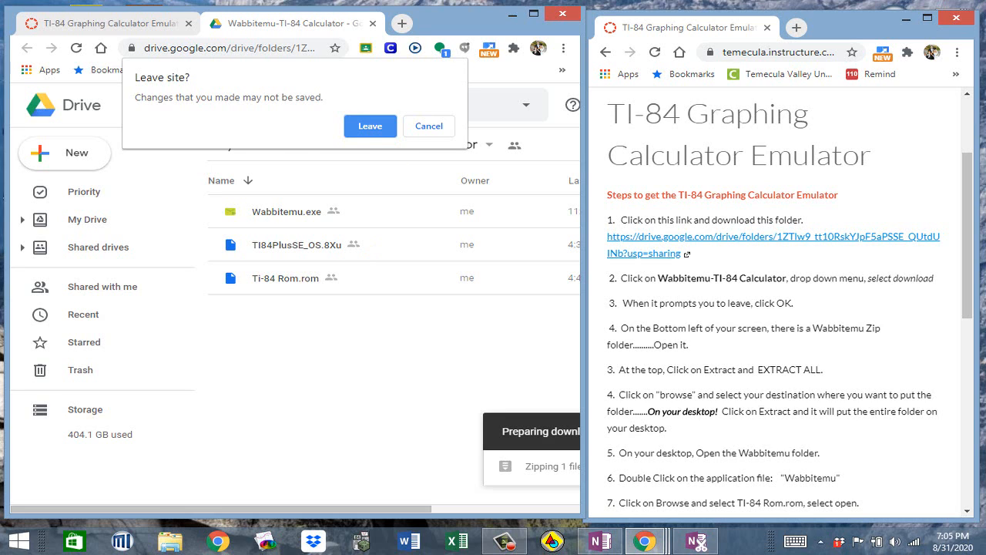
key(Return)
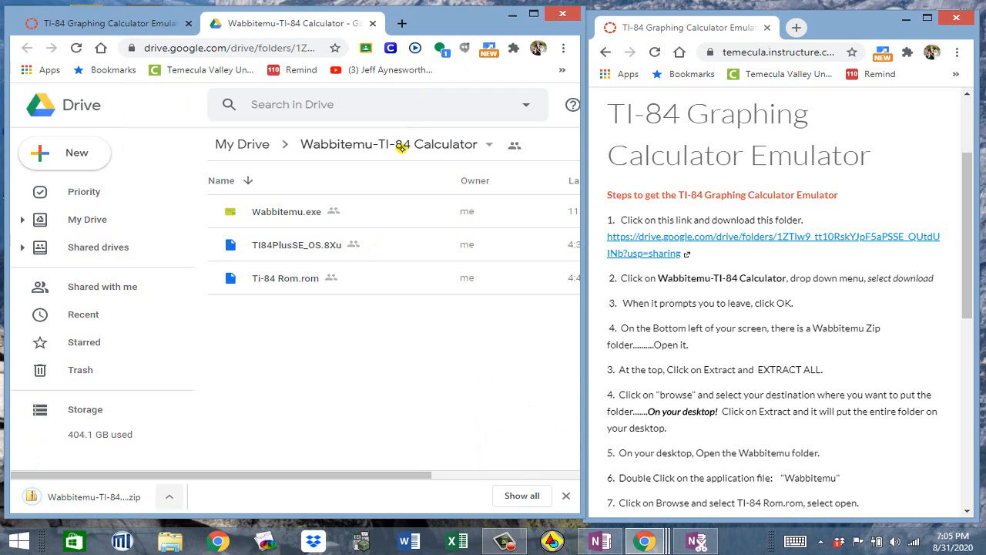
Open the downloaded Wabbitemu-TI-84 zip file and fit its window beside the instructions page.
click(169, 496)
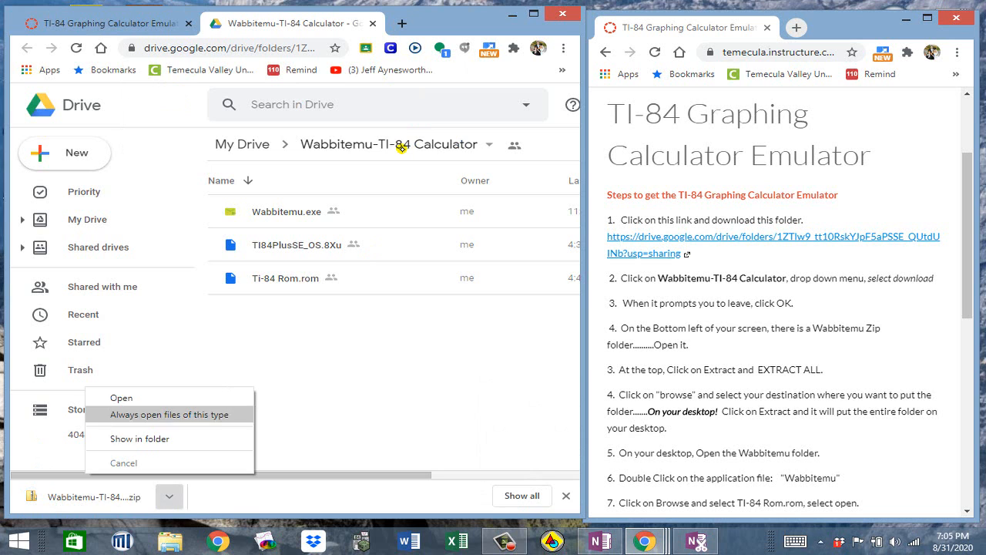
click(121, 397)
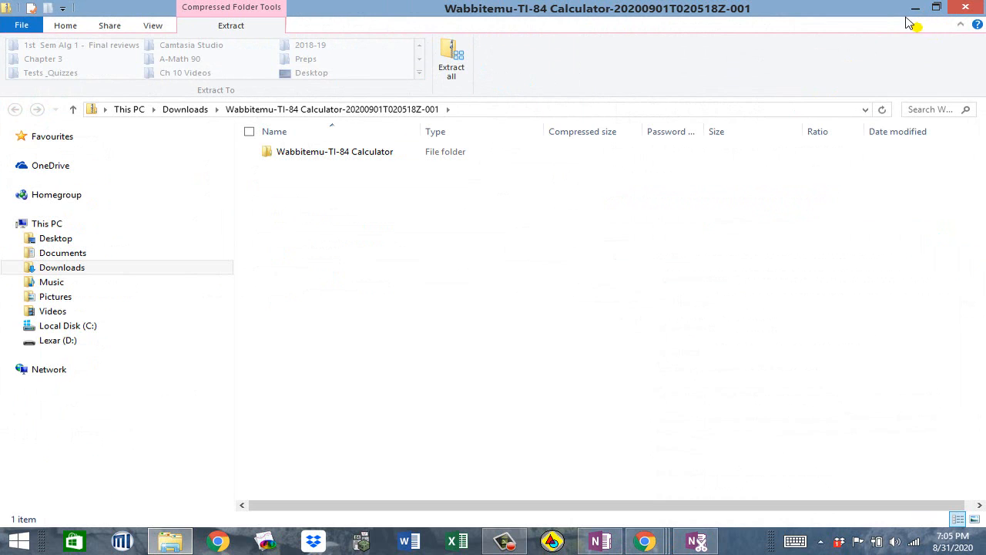
click(936, 7)
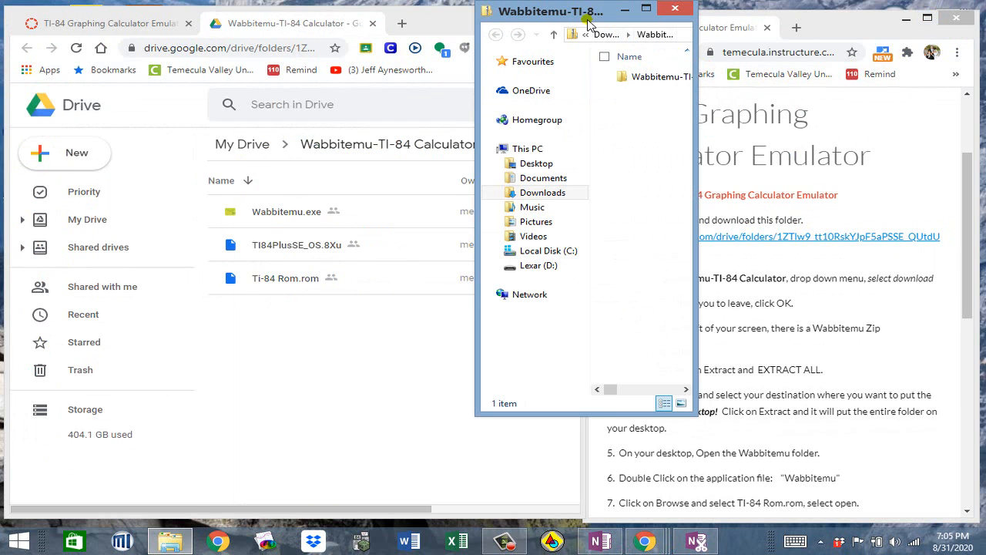
drag(594, 21, 132, 28)
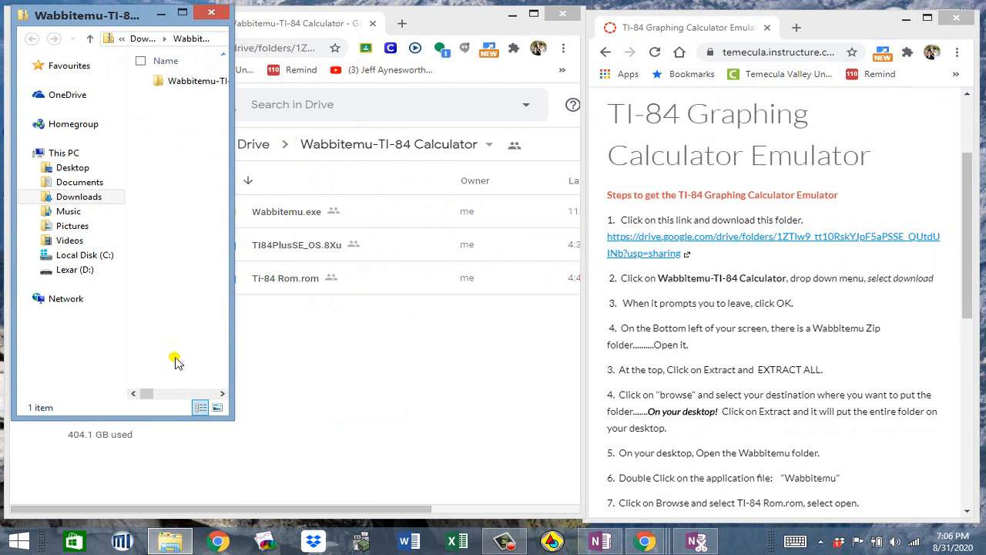
drag(236, 418, 573, 497)
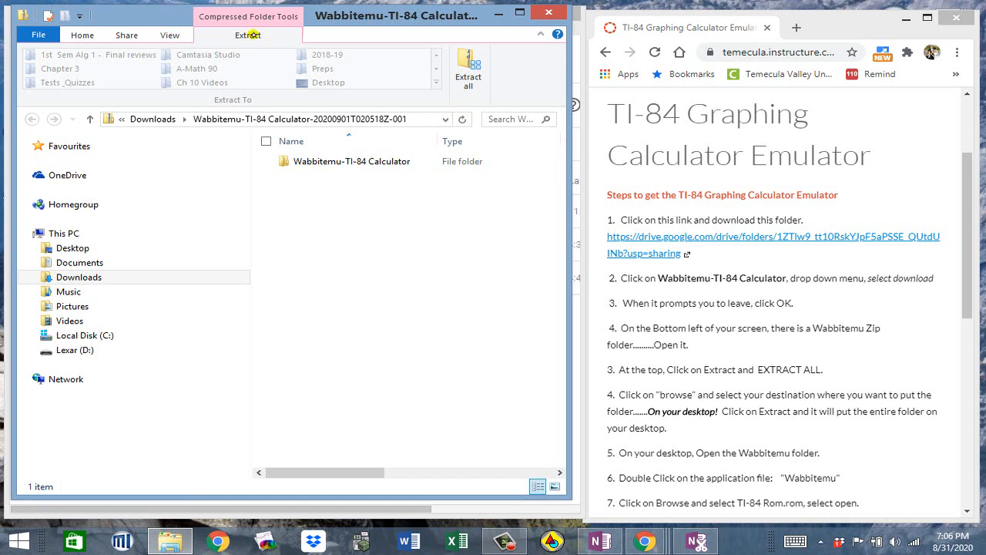
Extract all files from the zip folder to the Desktop under This PC.
click(460, 67)
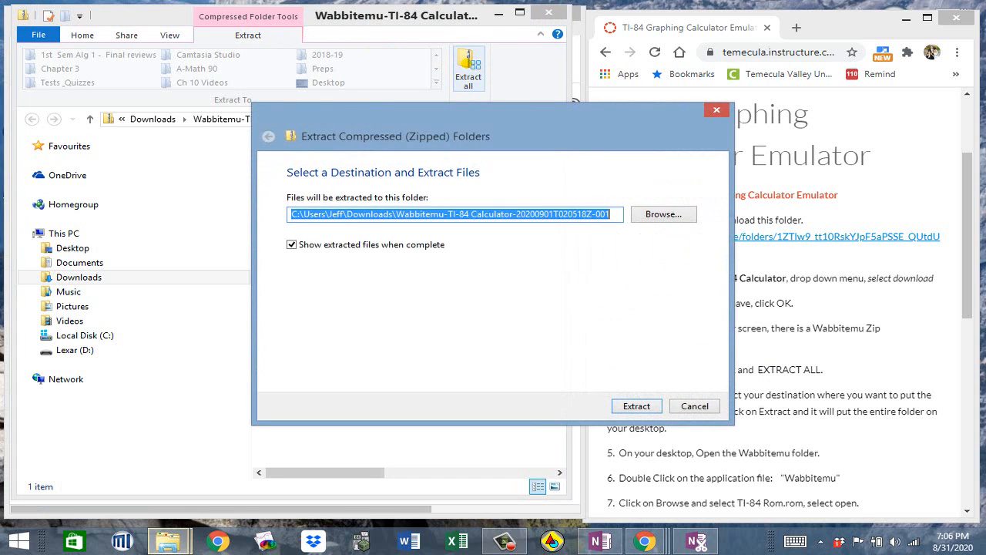
drag(586, 113, 376, 97)
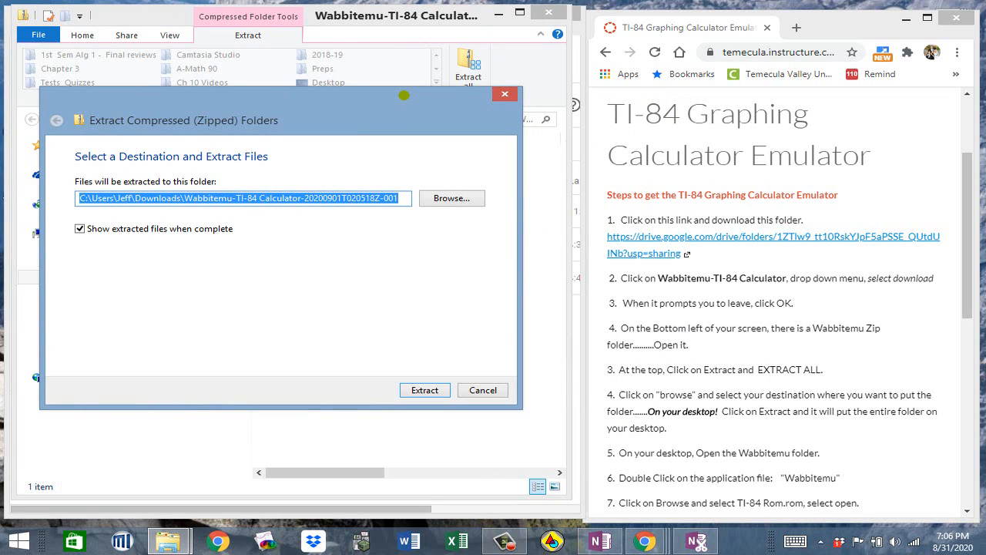
click(457, 197)
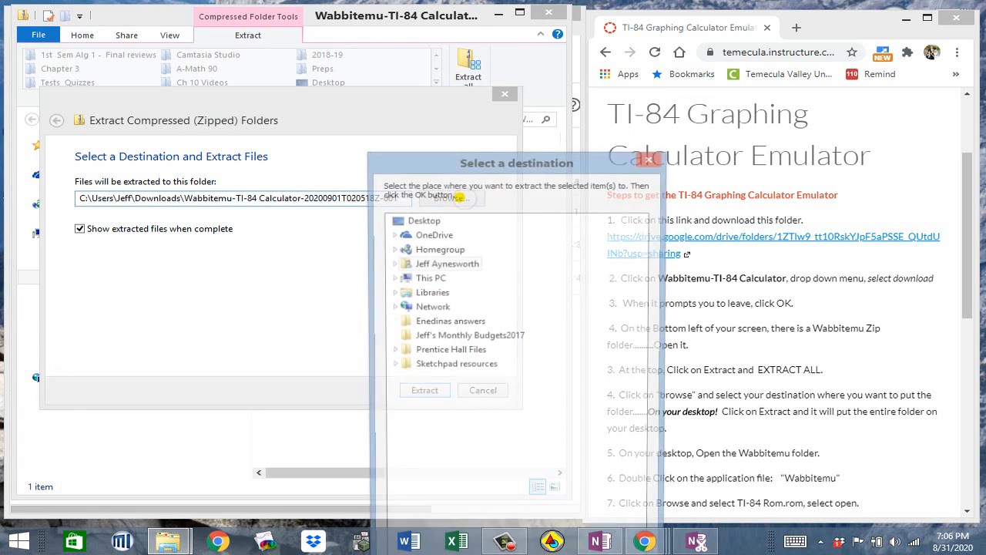
click(437, 279)
click(449, 293)
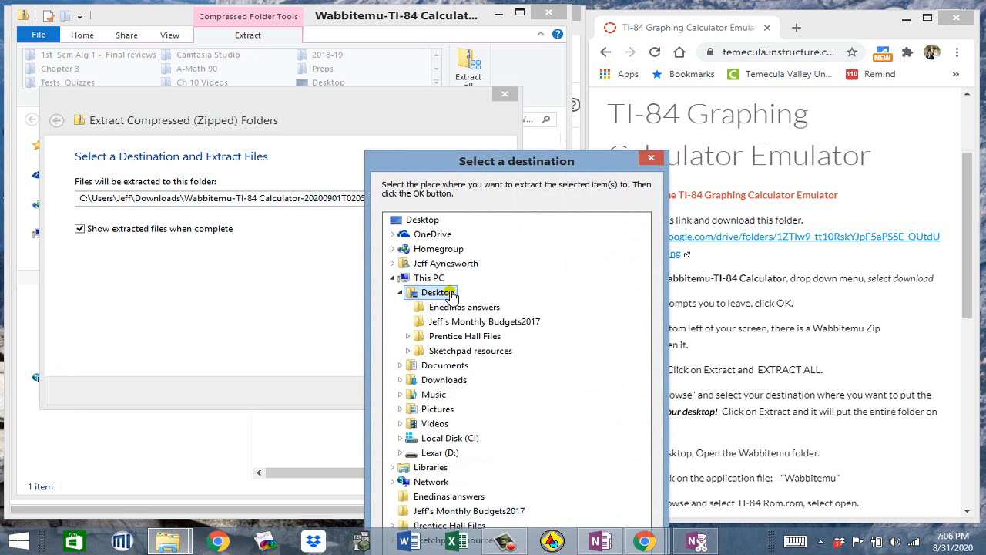
drag(518, 164, 268, 30)
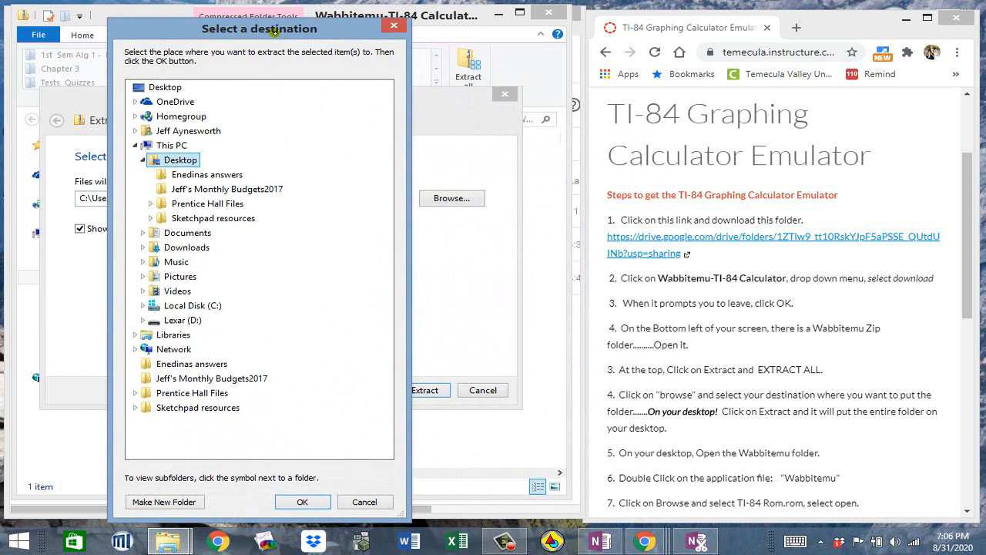
click(304, 498)
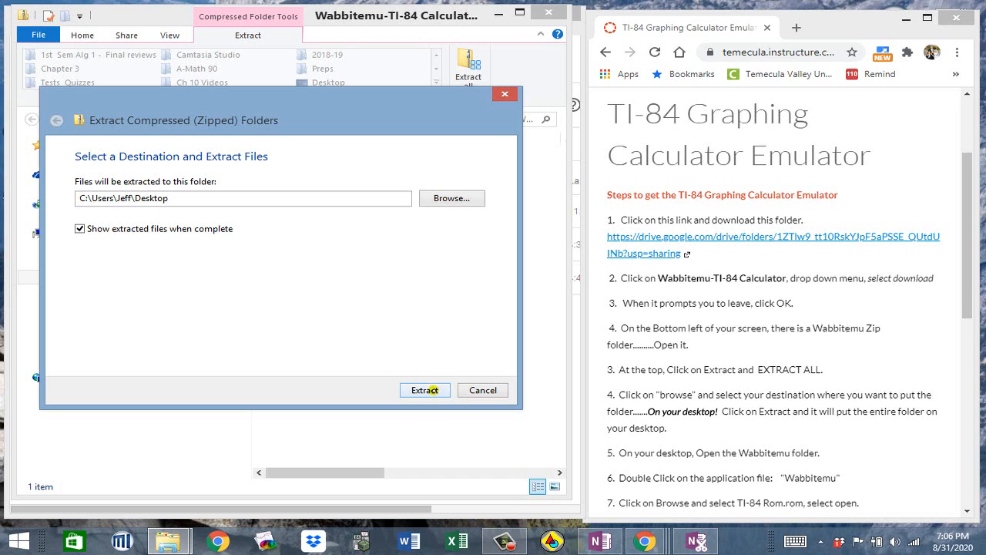
click(430, 390)
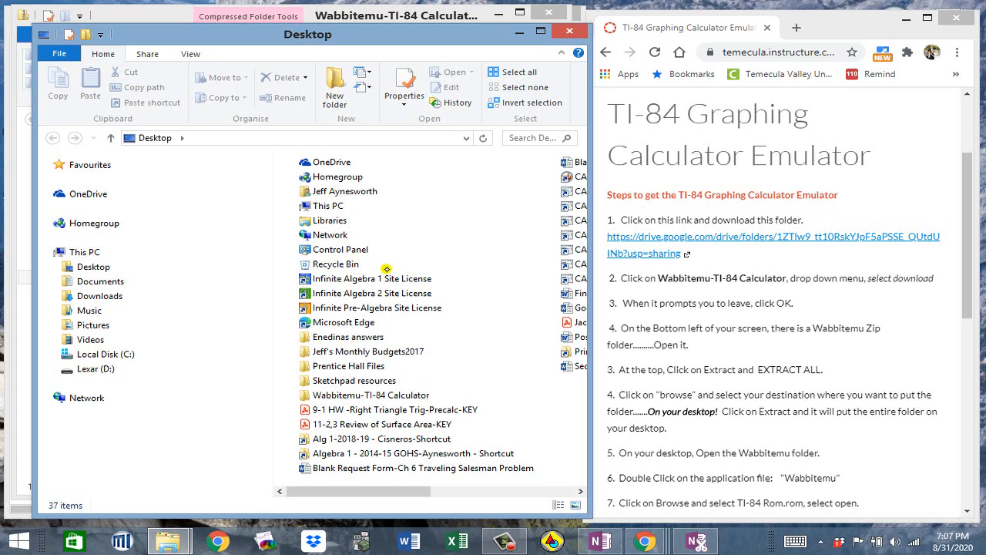
Open the extracted Wabbitemu-TI-84 Calculator folder on the Desktop and launch the Wabbitemu application.
click(381, 395)
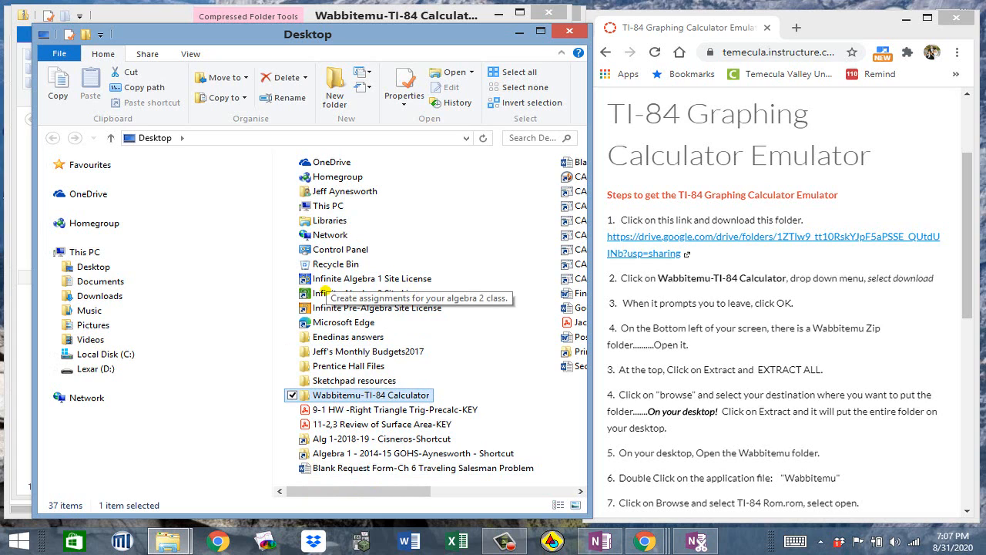
double_click(411, 395)
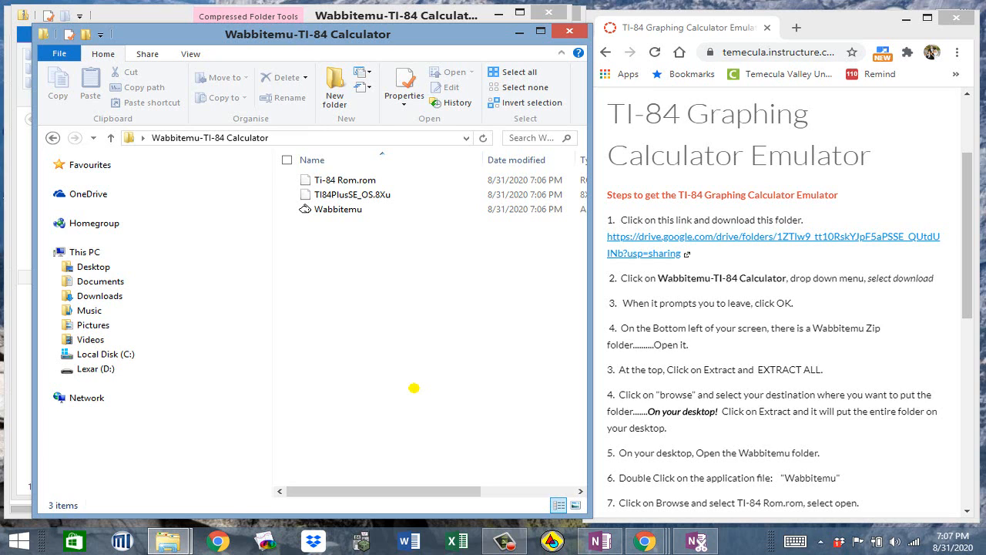
drag(591, 118, 735, 114)
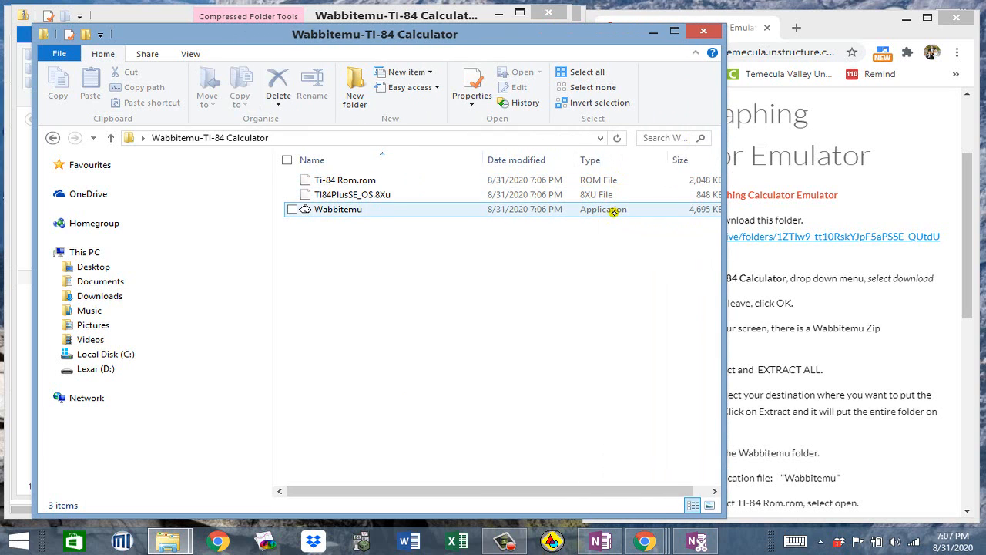
double_click(359, 208)
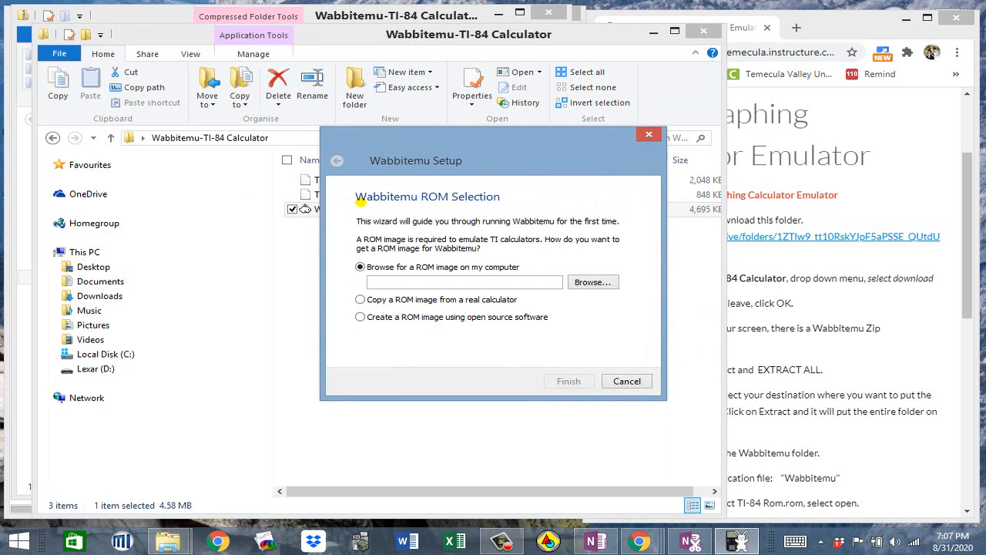
Choose Ti-84 Rom.rom as the ROM image in the Wabbitemu setup and finish the wizard.
drag(723, 244, 594, 248)
click(614, 148)
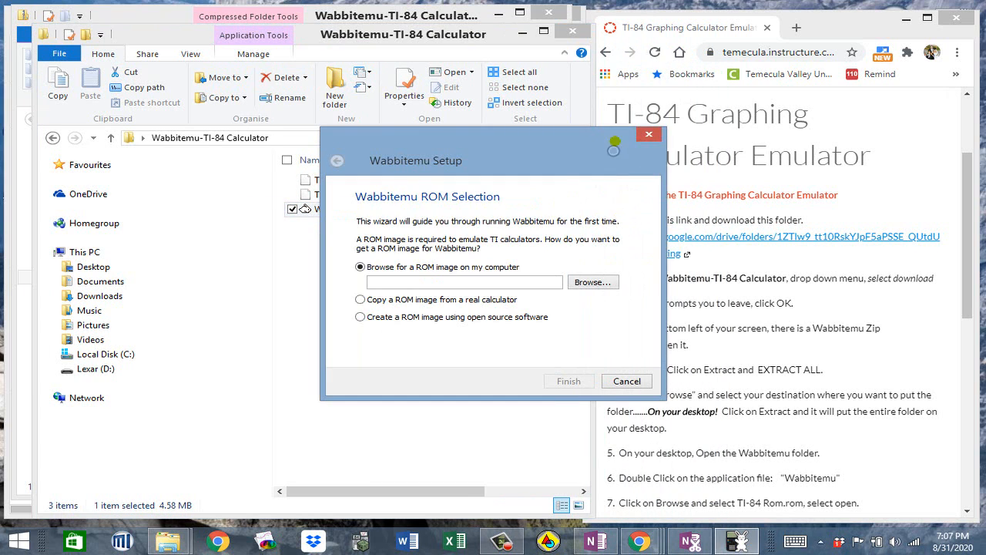
drag(544, 155, 346, 239)
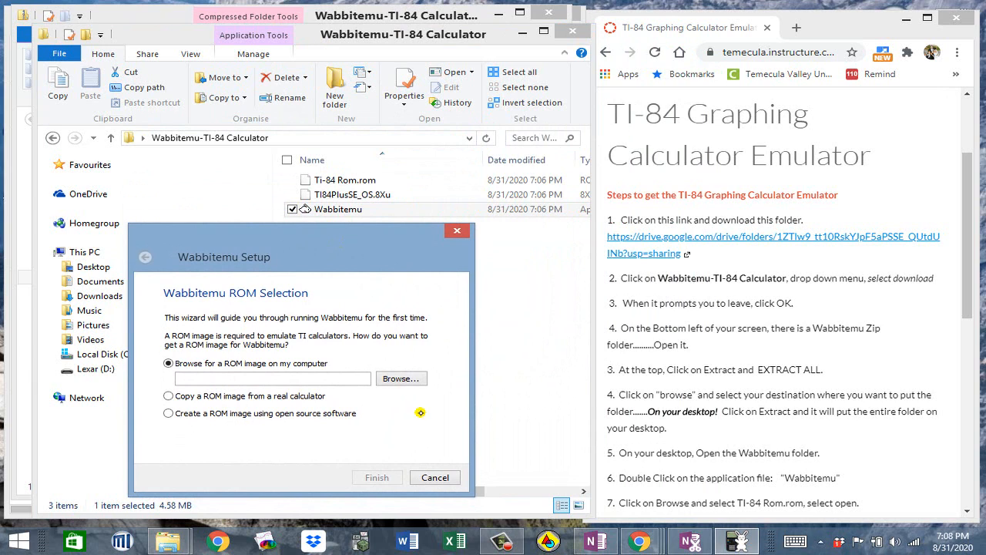
click(400, 378)
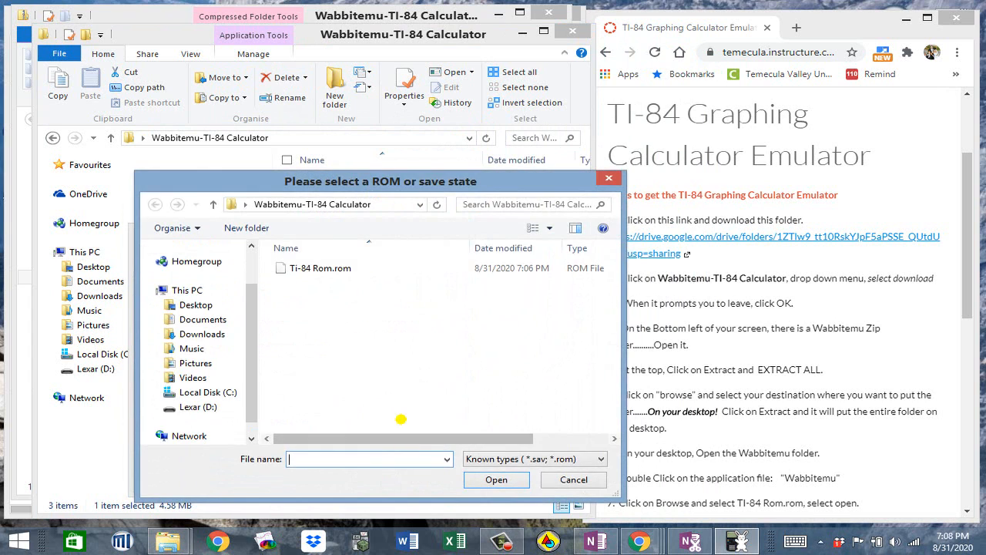
click(337, 266)
click(497, 480)
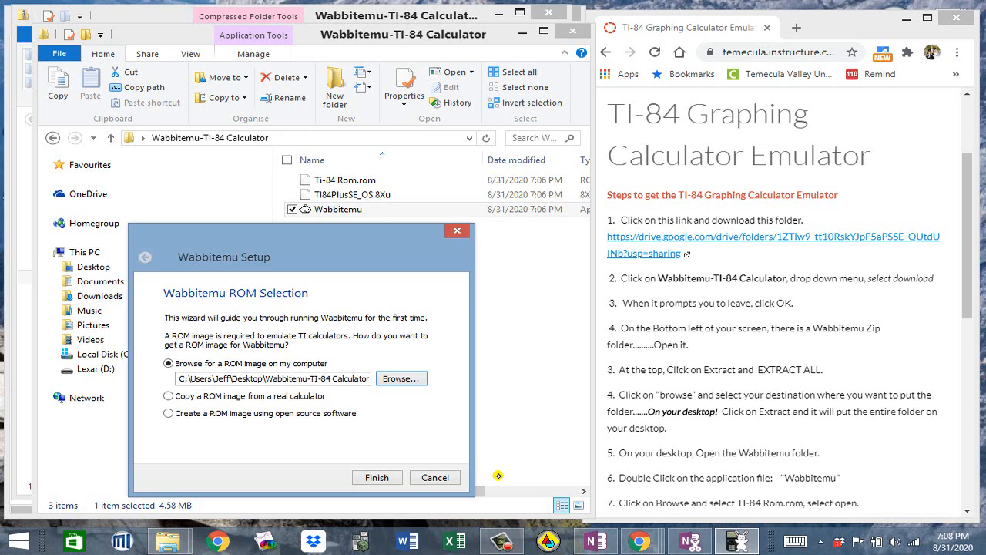
drag(967, 235, 967, 265)
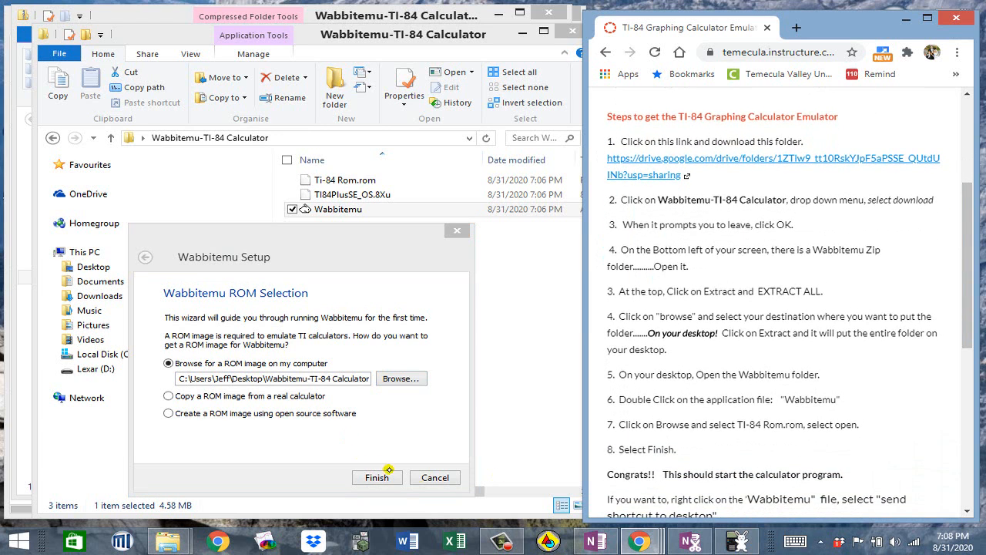
click(380, 477)
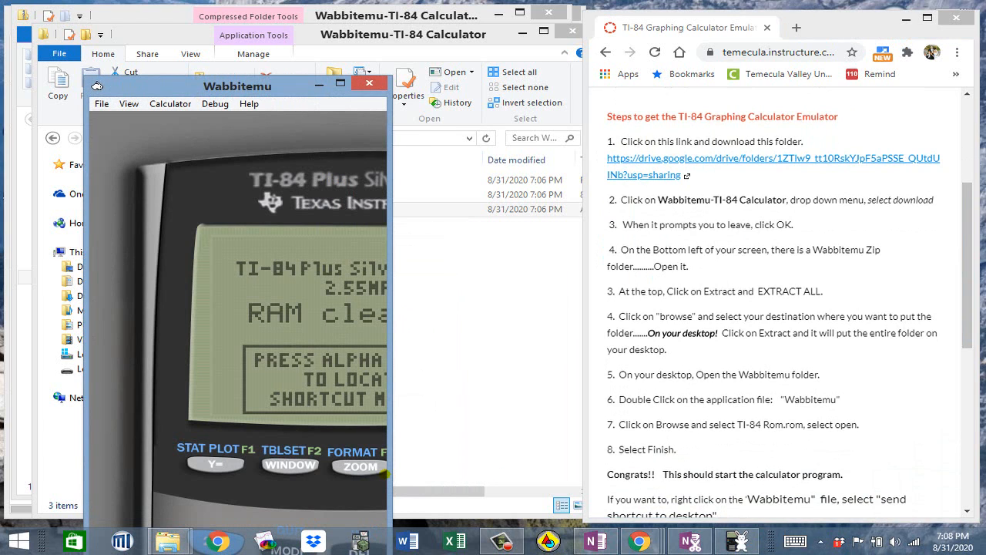
Move the calculator window clear of the instructions, clear its start screen and calculate 8/8.
drag(97, 85, 8, 8)
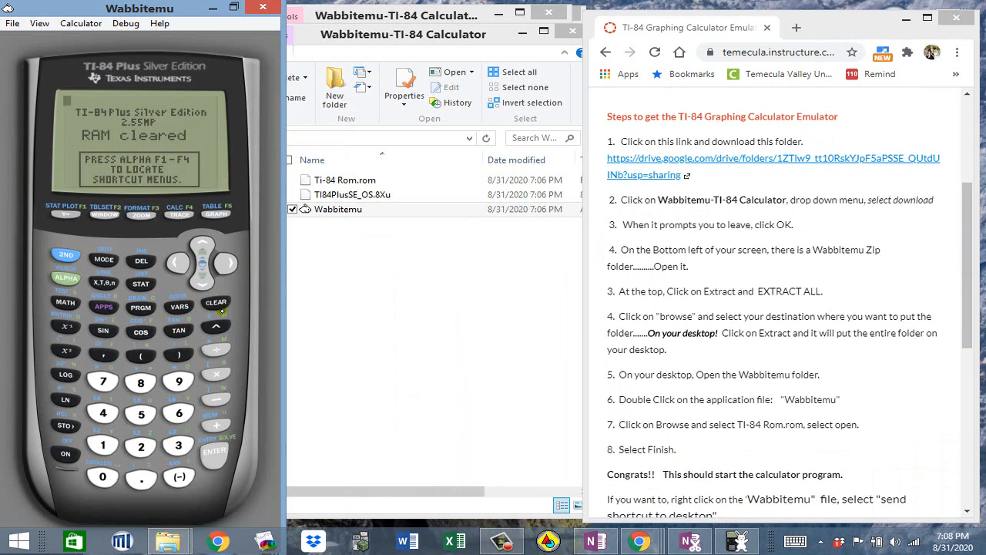
click(216, 303)
click(146, 382)
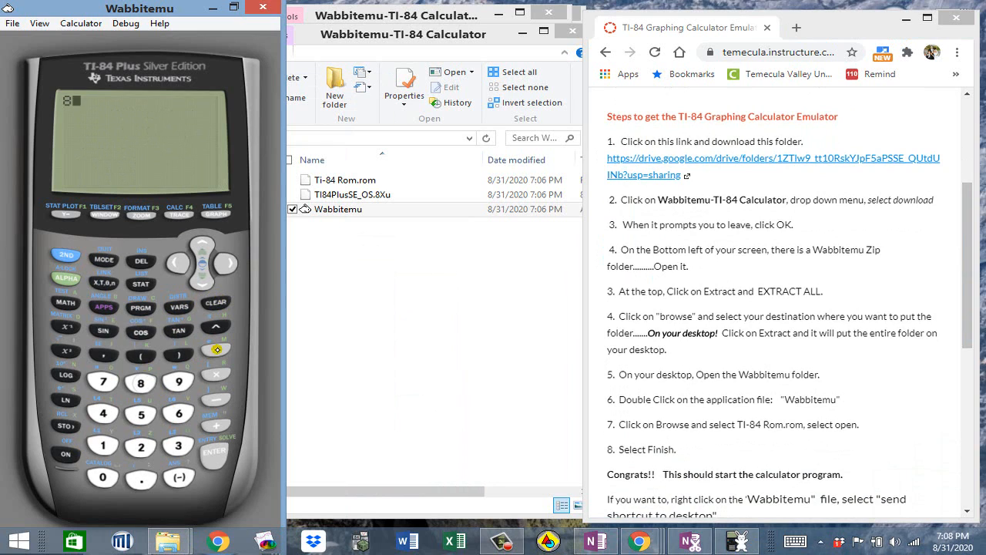
click(216, 350)
click(143, 382)
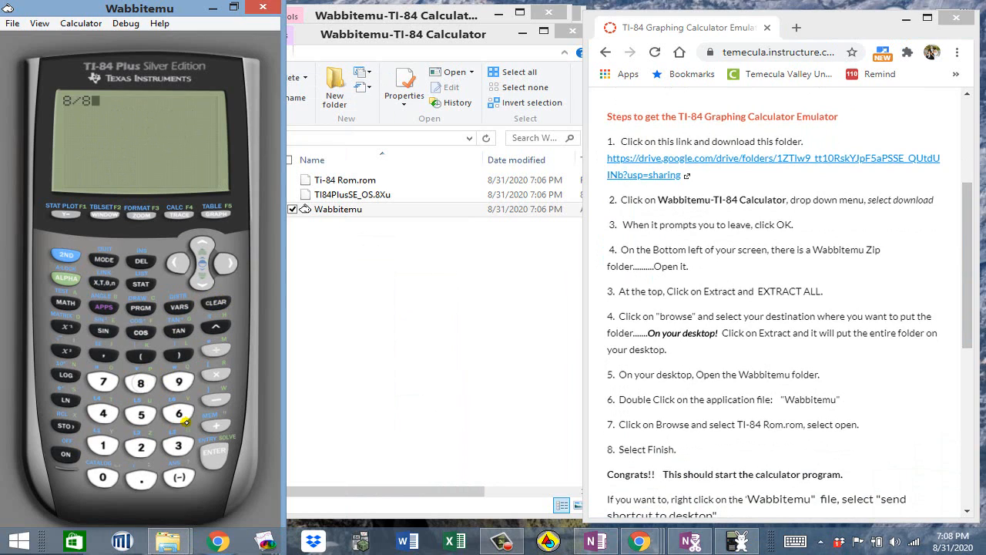
click(218, 452)
Evaluate sin(π/2) on the emulated calculator.
click(103, 330)
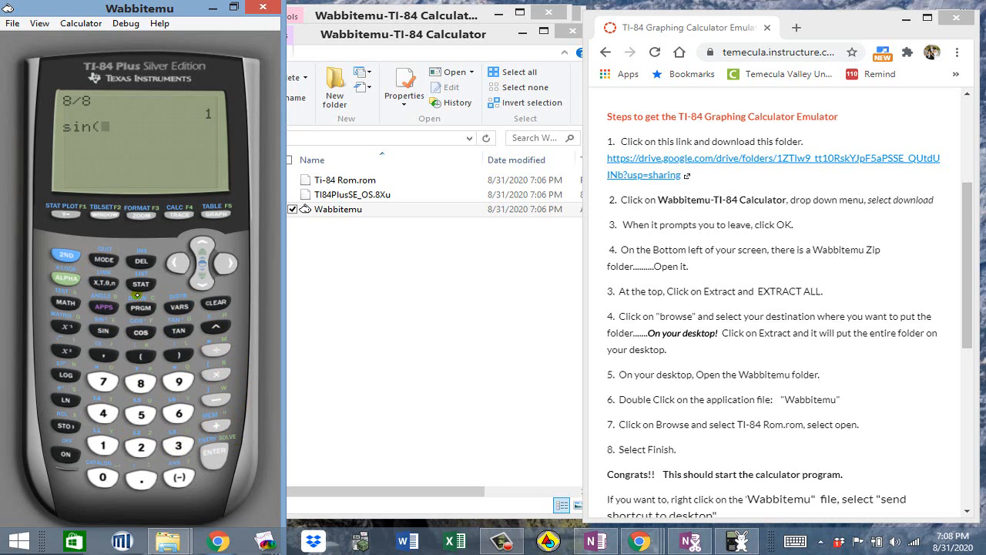
click(65, 255)
click(217, 326)
click(217, 352)
click(140, 447)
click(219, 450)
Close the Wabbitemu calculator and both File Explorer windows, leaving the browser windows open.
click(264, 8)
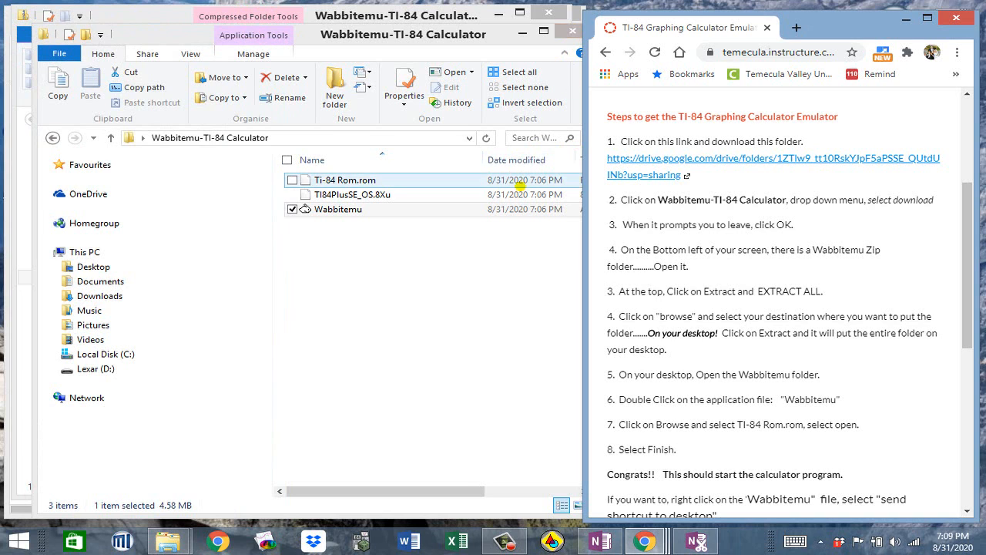
click(571, 31)
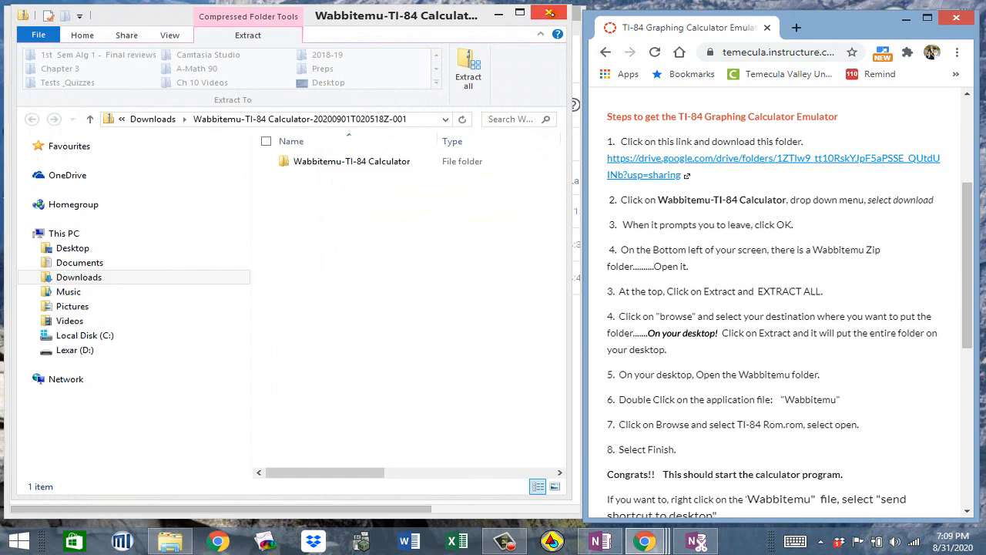
click(548, 12)
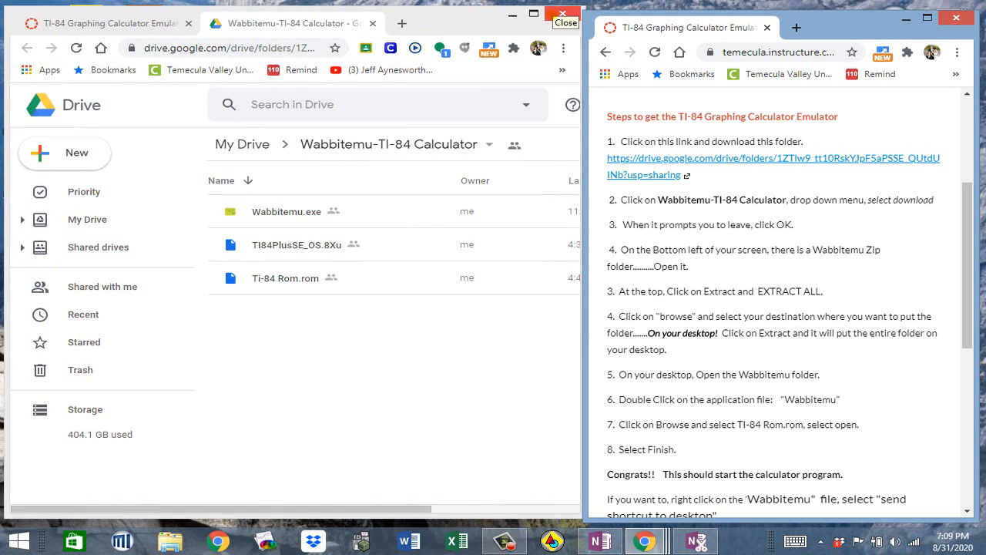
click(575, 29)
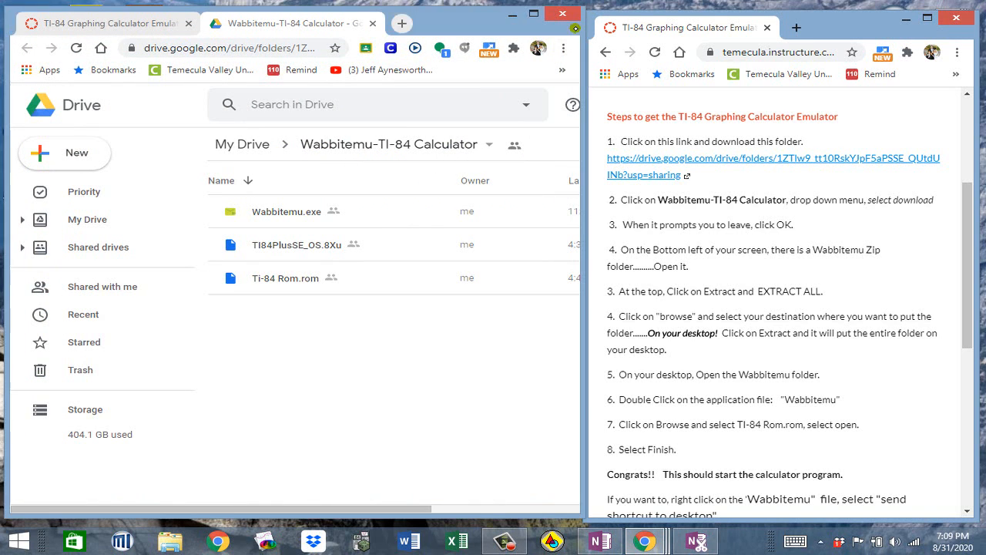